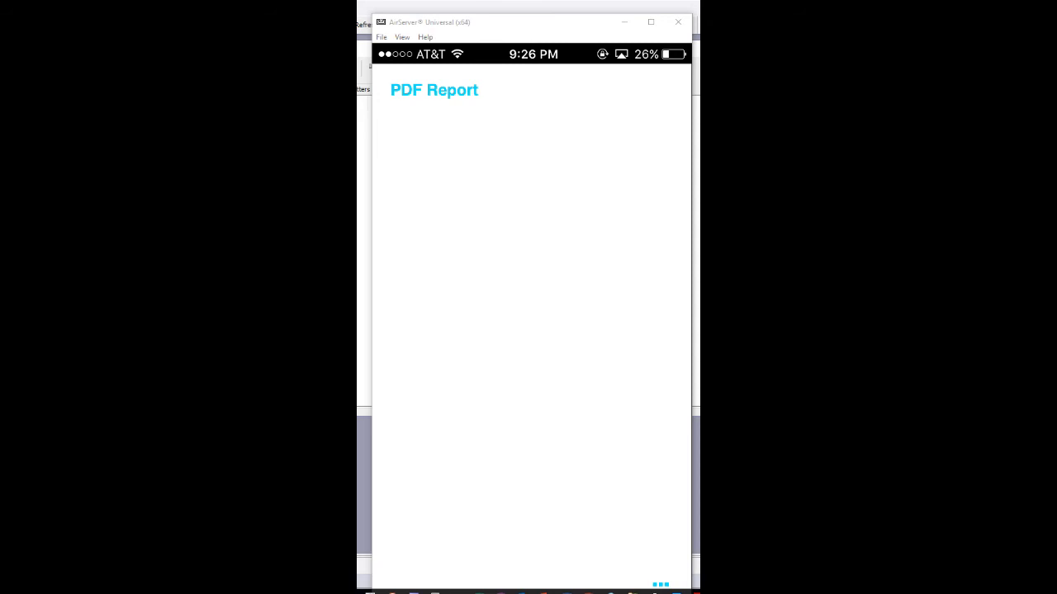
# Run the PDF report from the mirrored phone app
pyautogui.click(453, 96)
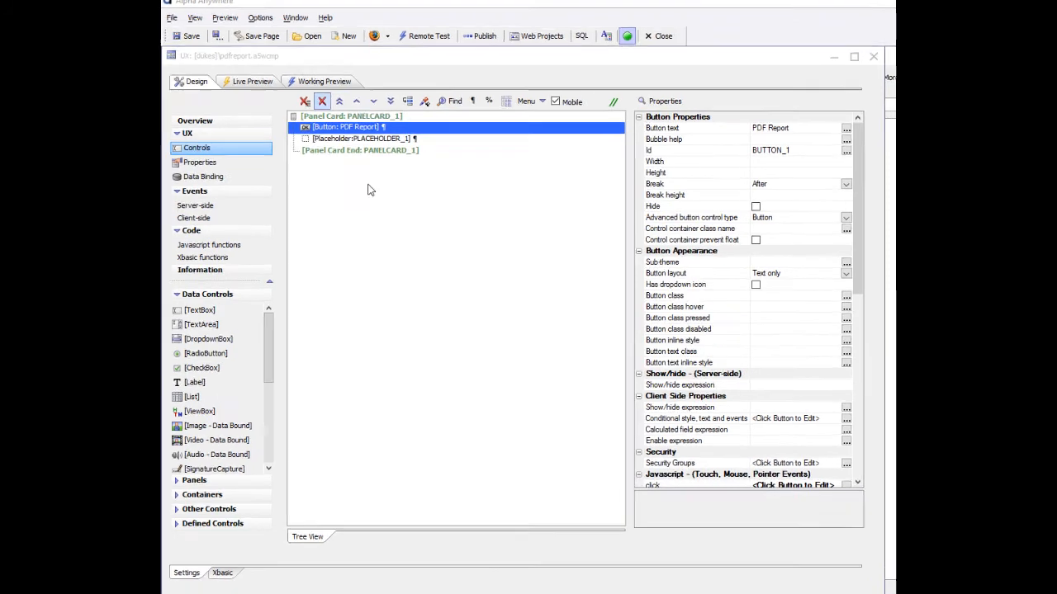
# Open the click event actions of the PDF Report button in the pdfreport UX component
pyautogui.click(336, 115)
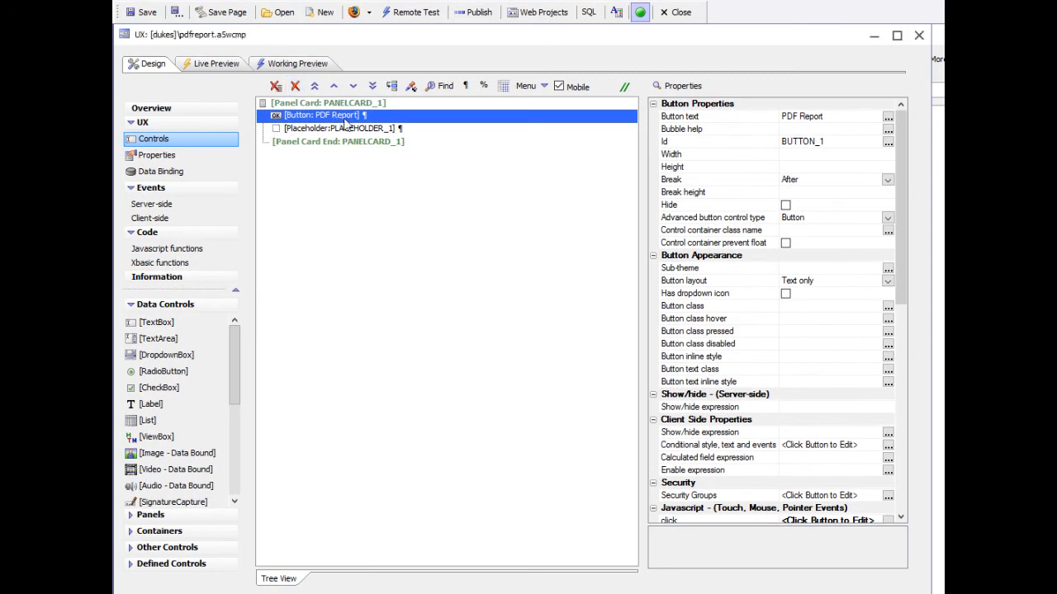
pyautogui.click(321, 132)
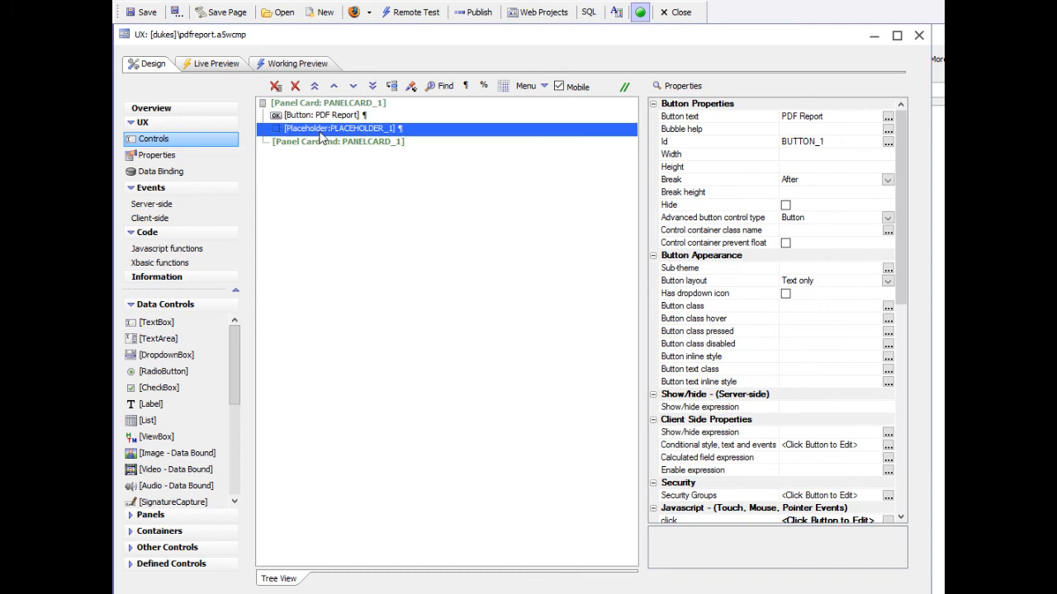
pyautogui.click(339, 118)
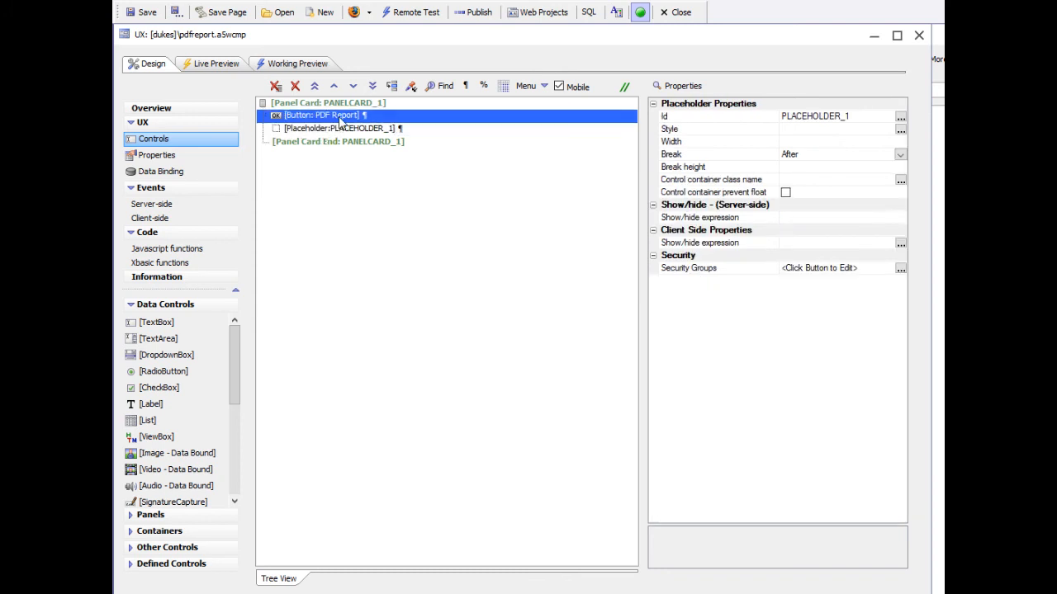
pyautogui.doubleClick(339, 120)
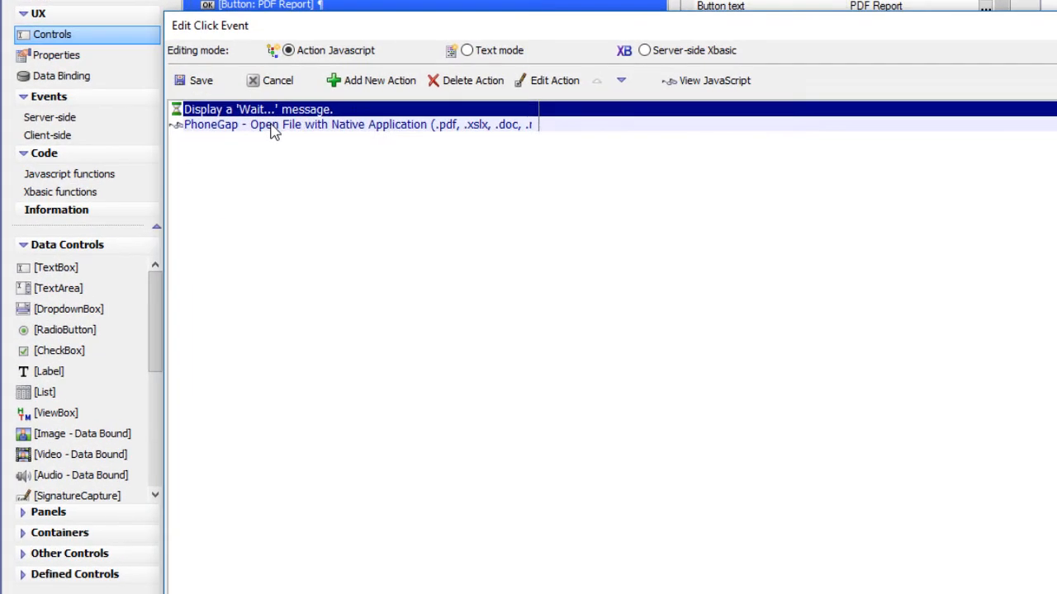
# Open the settings of the "PhoneGap - Open File with Native Application" action in the click event
pyautogui.click(326, 207)
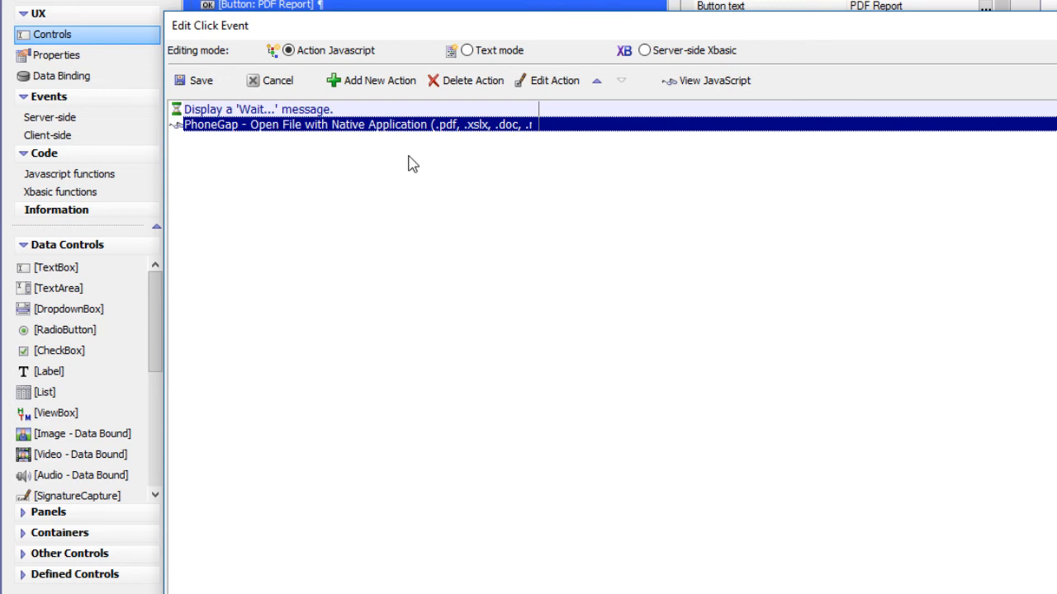
pyautogui.doubleClick(317, 126)
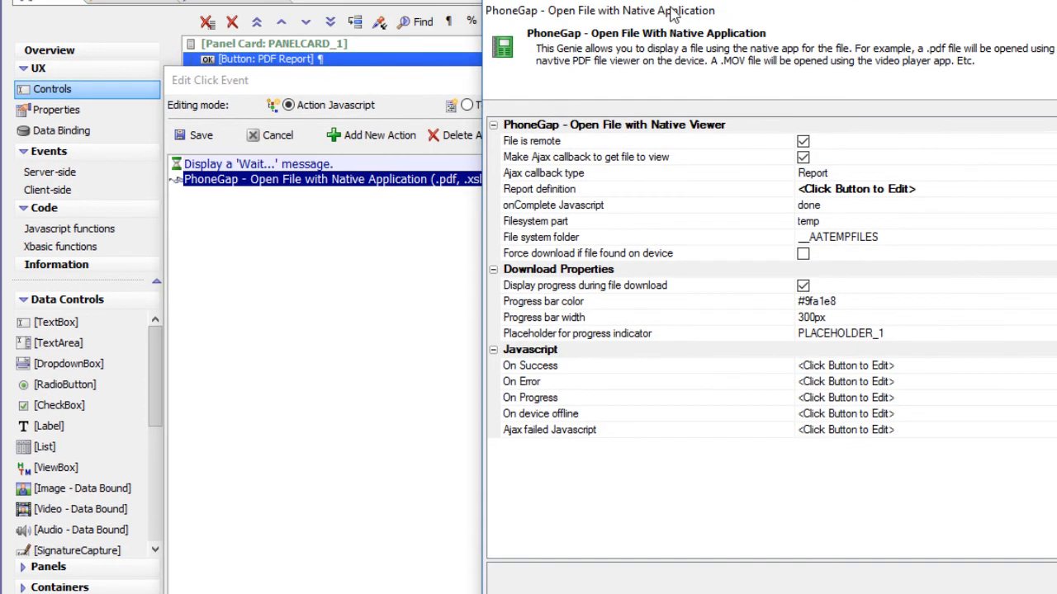
pyautogui.moveTo(724, 11); pyautogui.dragTo(519, 25)
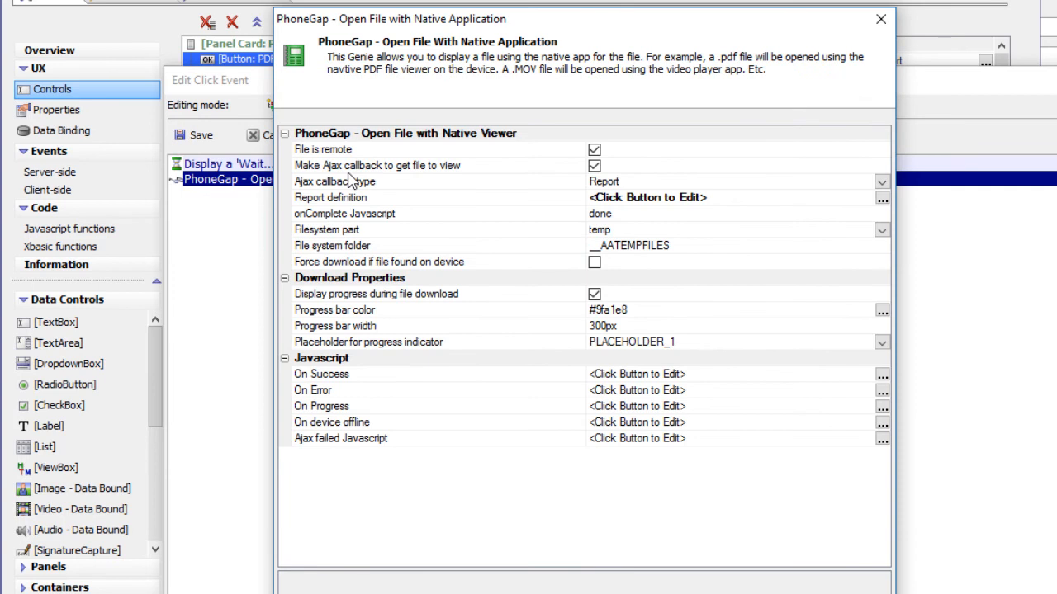
# Turn off the Ajax callback for getting the file, inspect the File URL property, and turn the callback back on
pyautogui.click(568, 152)
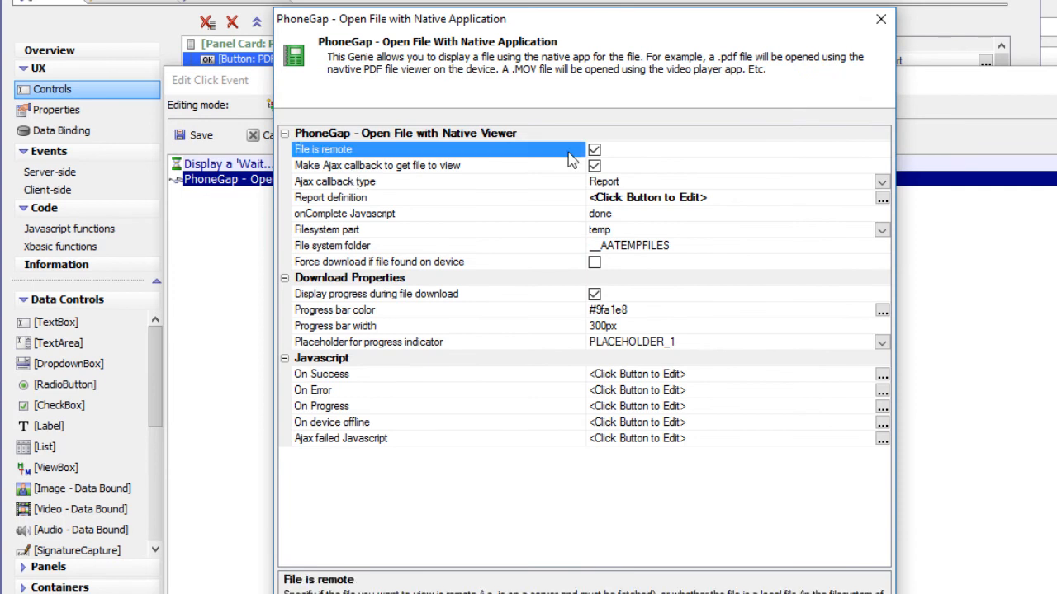
pyautogui.click(546, 166)
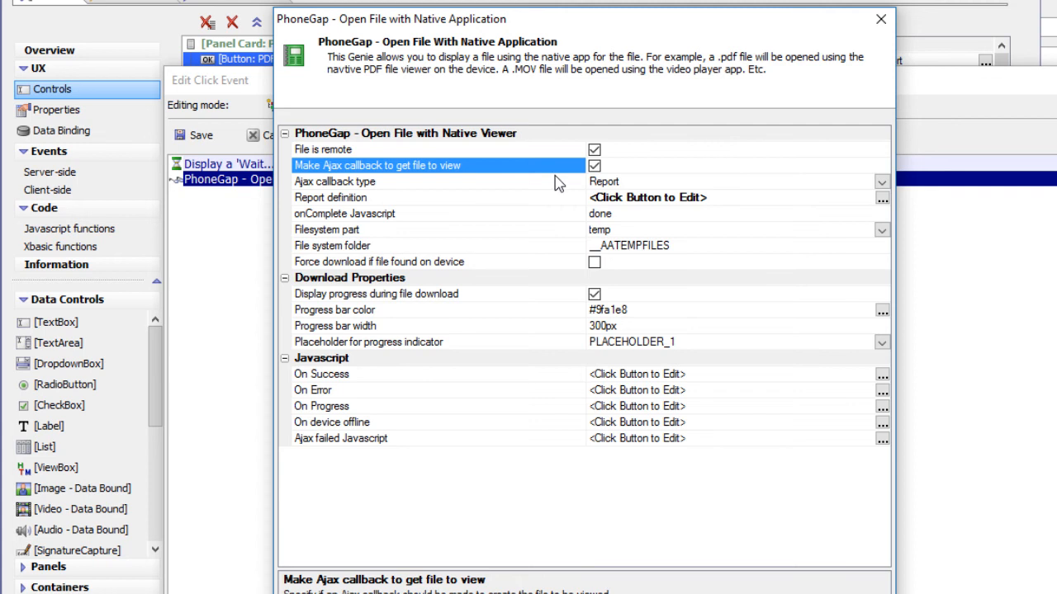
pyautogui.click(594, 166)
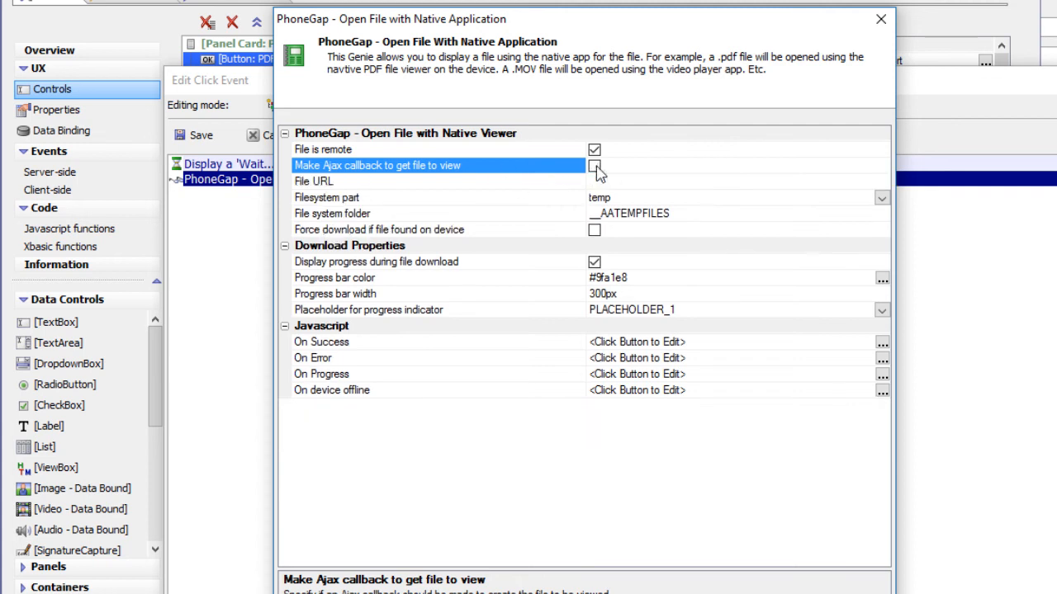
pyautogui.click(405, 183)
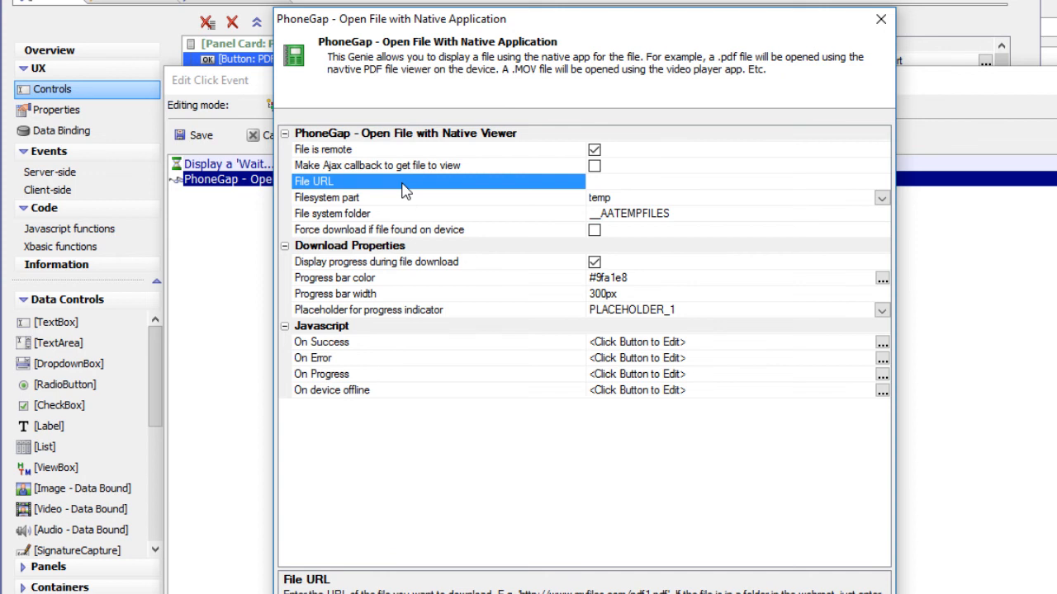
pyautogui.click(594, 167)
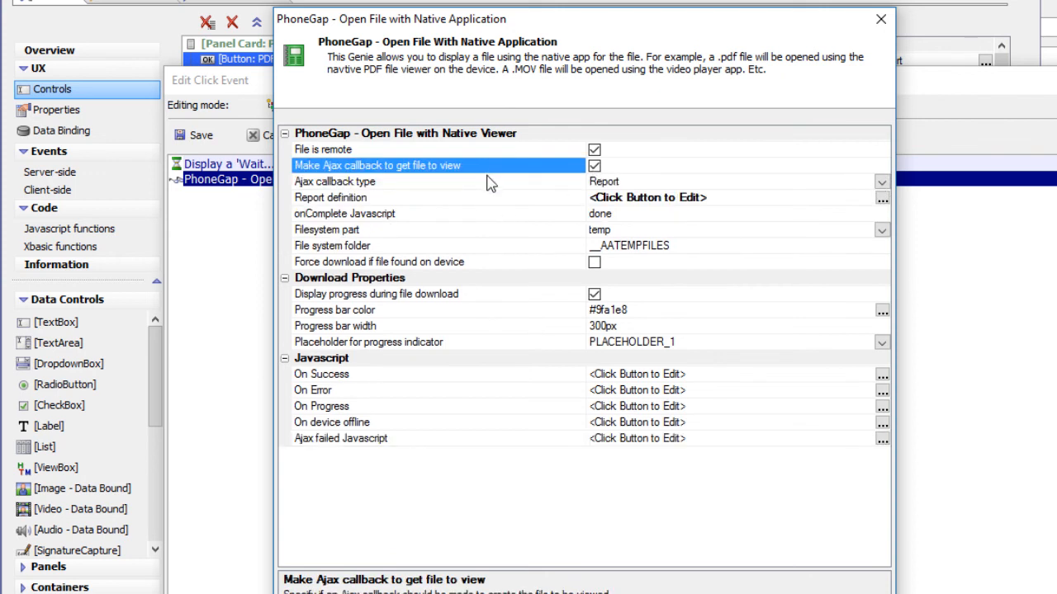
# Switch the Ajax callback type to UserDefined, inspect the Xbasic function property, and restore the type to Report
pyautogui.click(881, 183)
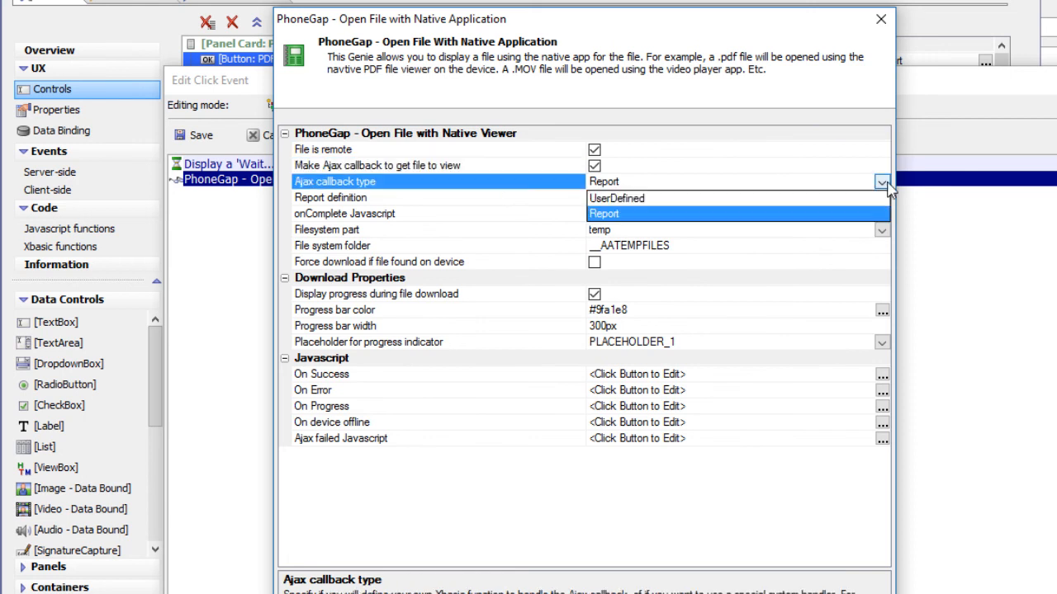
pyautogui.click(654, 196)
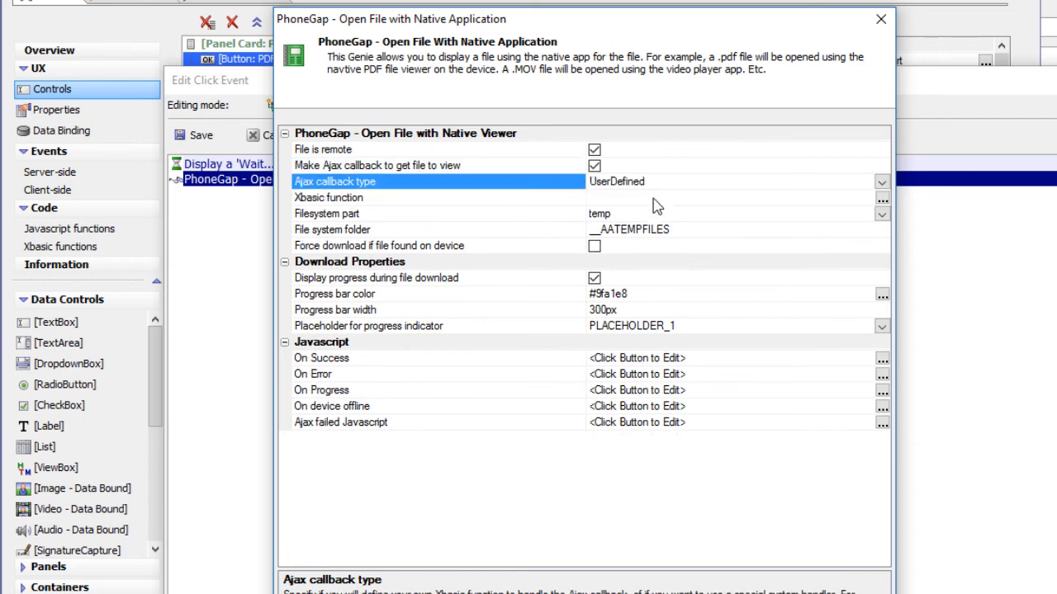
pyautogui.click(363, 198)
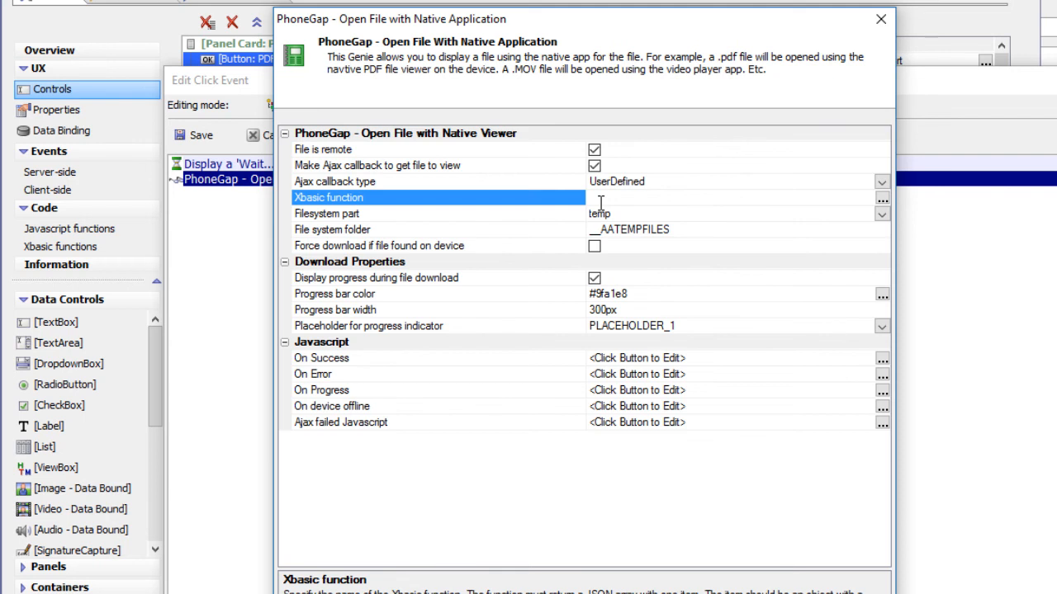
pyautogui.click(881, 183)
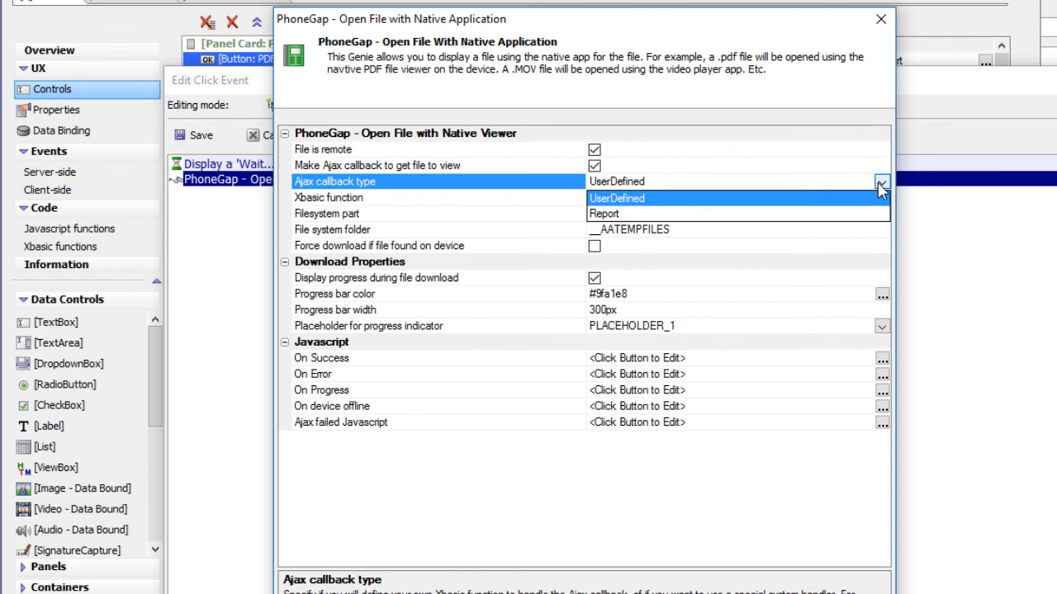
pyautogui.click(602, 215)
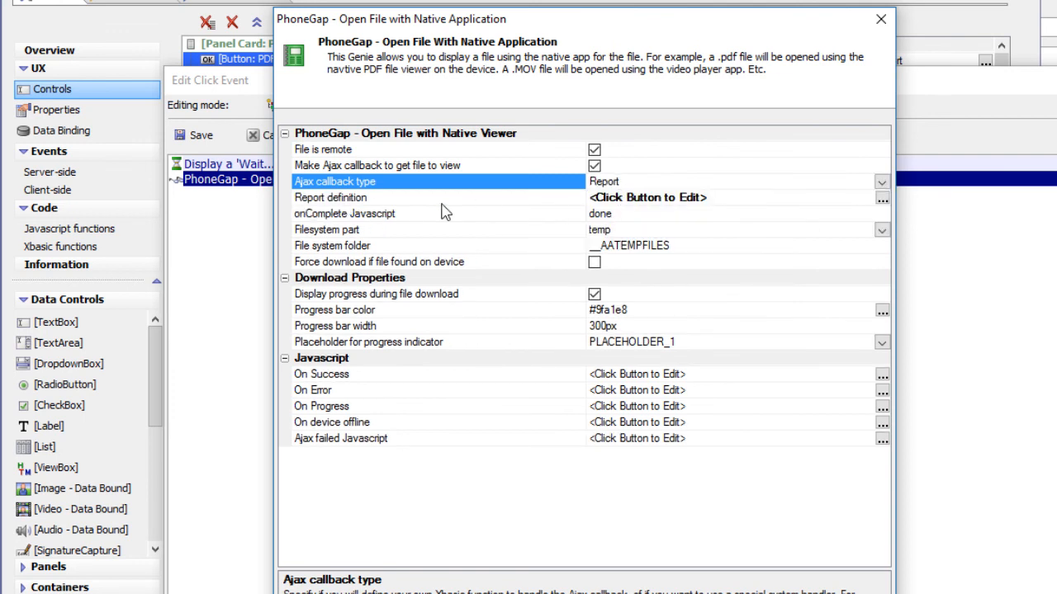
# Open the action's report definition and examine its layout, arguments, filter and order options
pyautogui.click(542, 199)
pyautogui.click(542, 201)
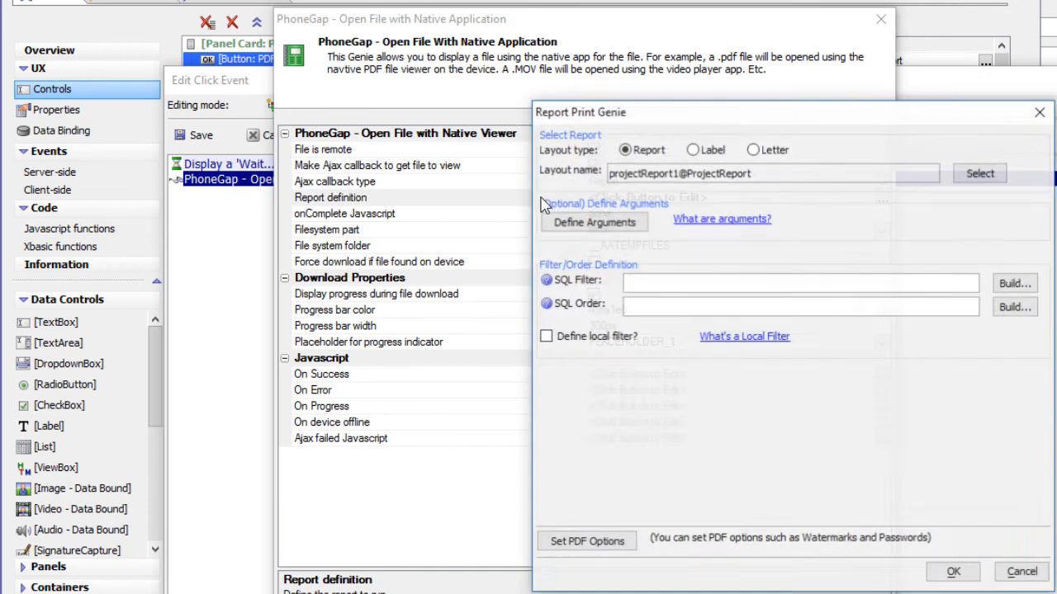
pyautogui.moveTo(770, 122); pyautogui.dragTo(559, 120)
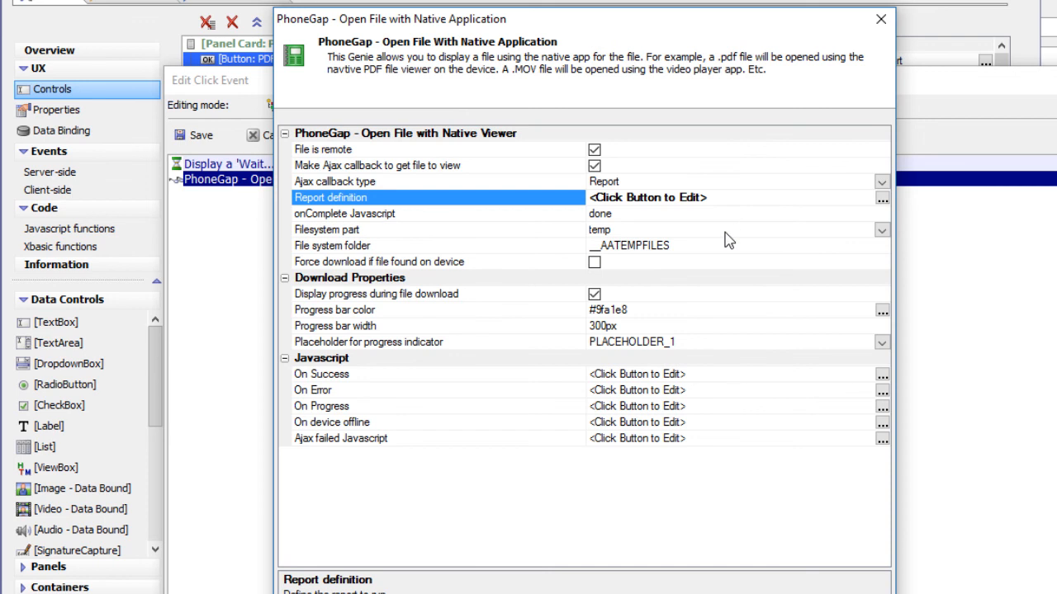
# Choose temp as the filesystem part, check the file system folder property, and accept the PhoneGap action's settings
pyautogui.click(520, 236)
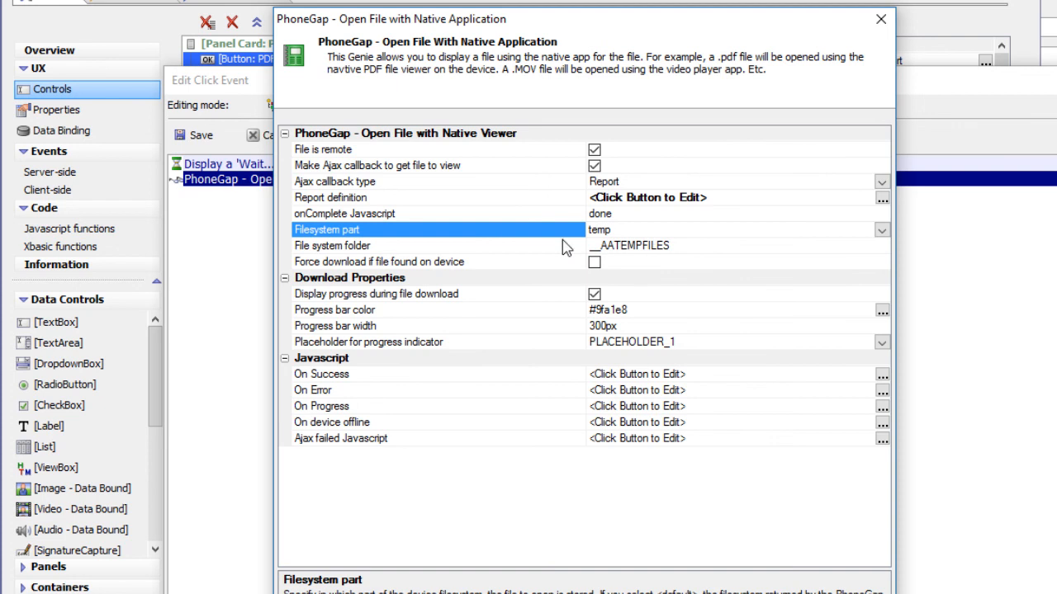
pyautogui.click(882, 231)
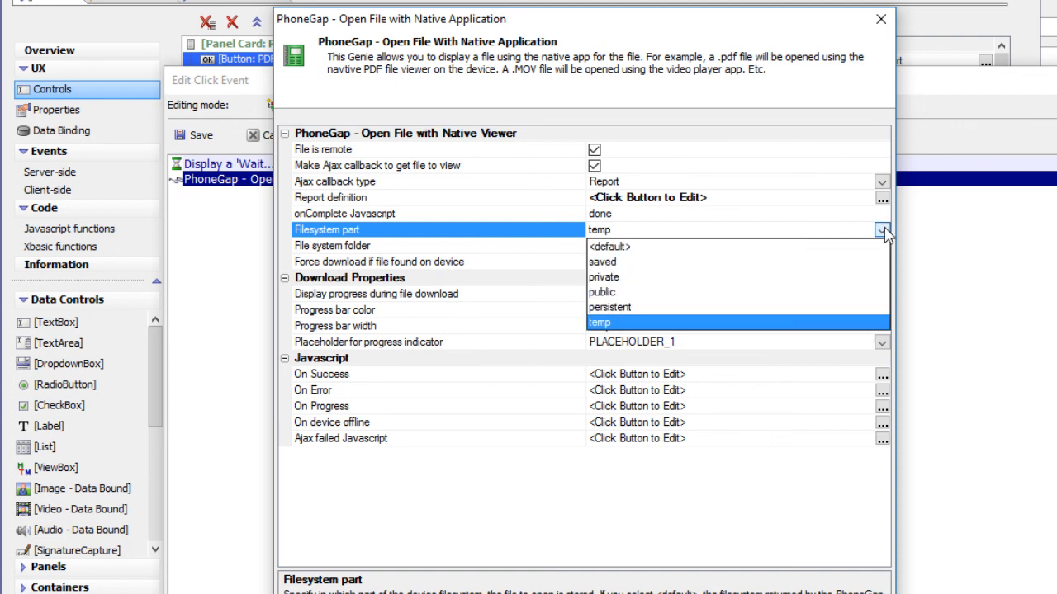
pyautogui.click(596, 323)
pyautogui.click(457, 252)
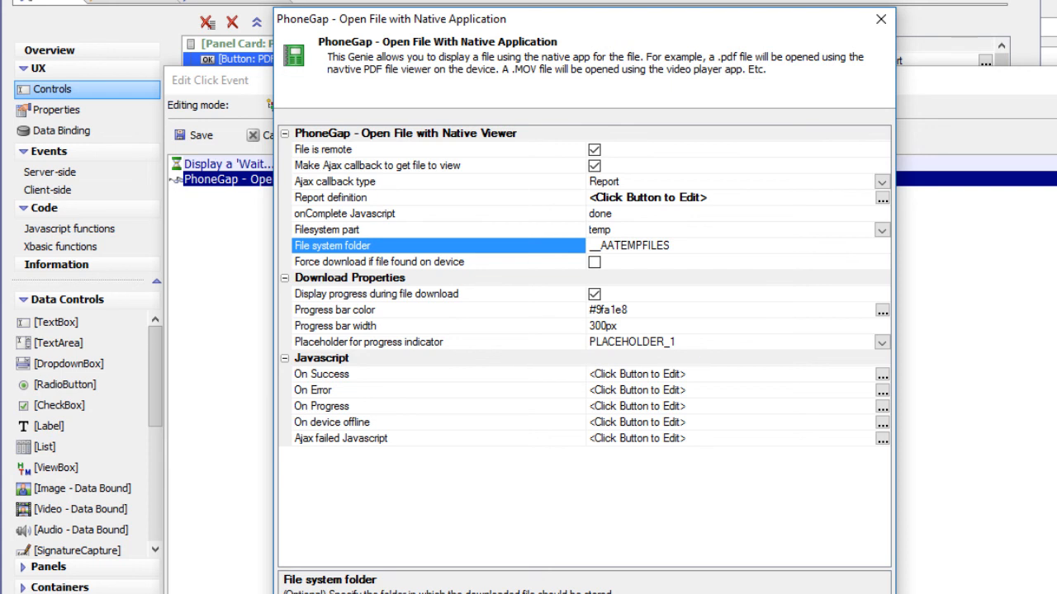
pyautogui.click(826, 593)
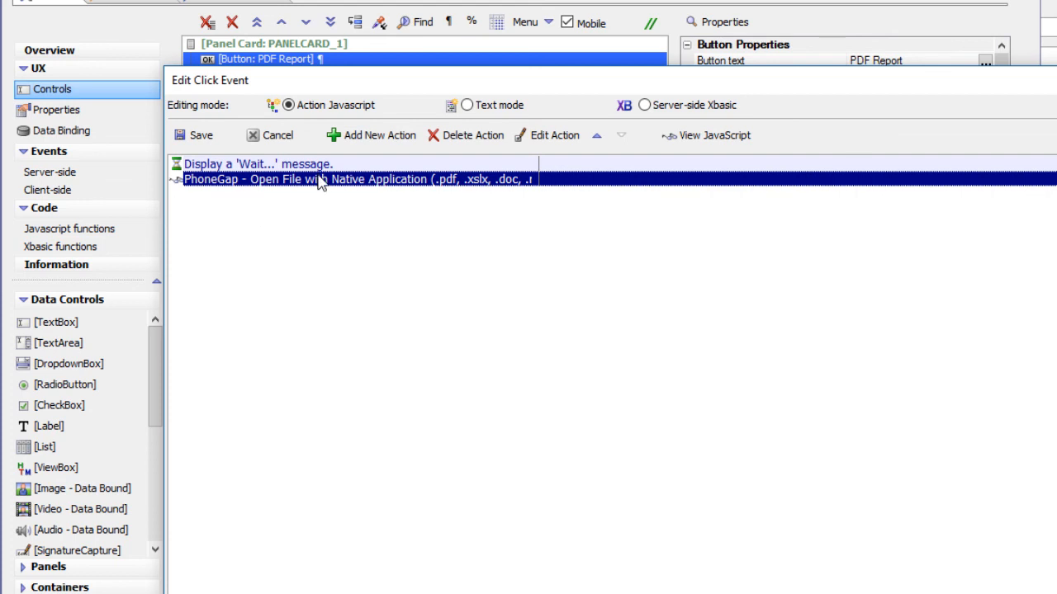
# Review the settings of the "Display a 'Wait...' message" action and accept them
pyautogui.click(285, 165)
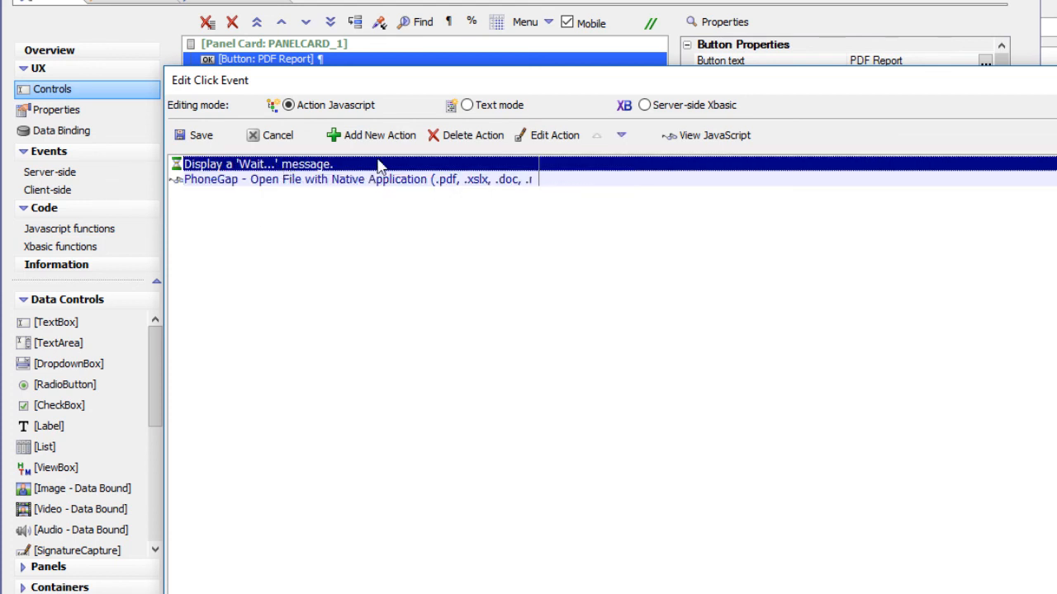
pyautogui.doubleClick(279, 165)
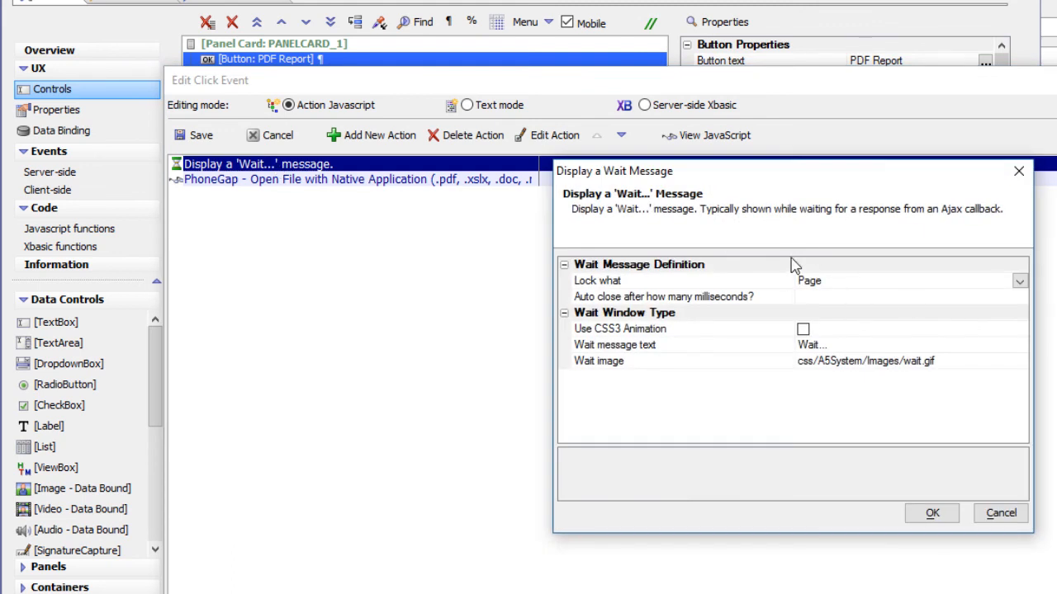
pyautogui.click(933, 513)
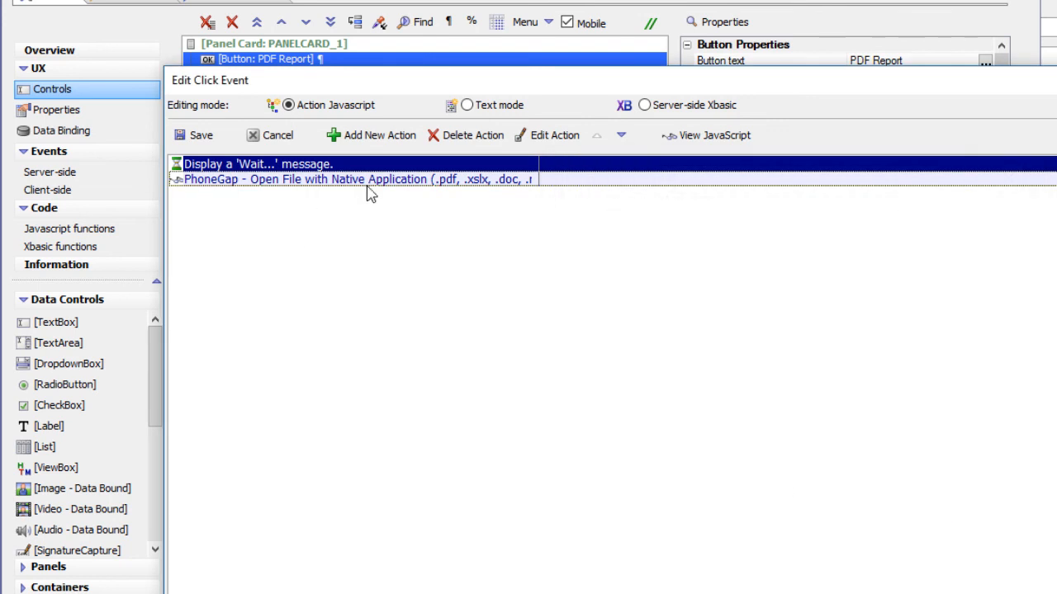
# Reopen the PhoneGap open-file action, check its onComplete Javascript property, and turn off the "File is remote" option
pyautogui.doubleClick(276, 181)
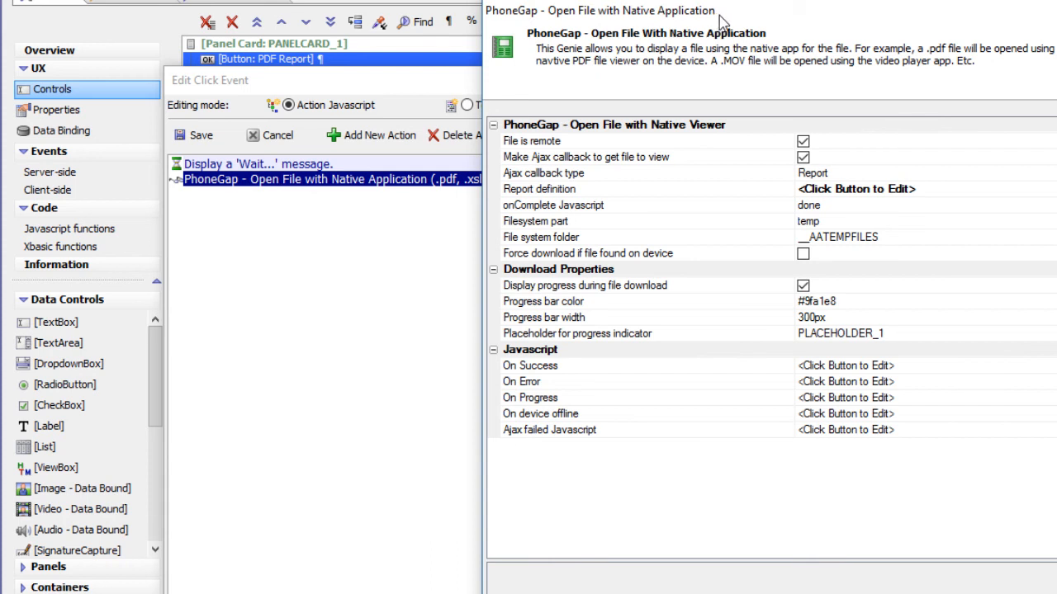
pyautogui.moveTo(717, 21); pyautogui.dragTo(477, 37)
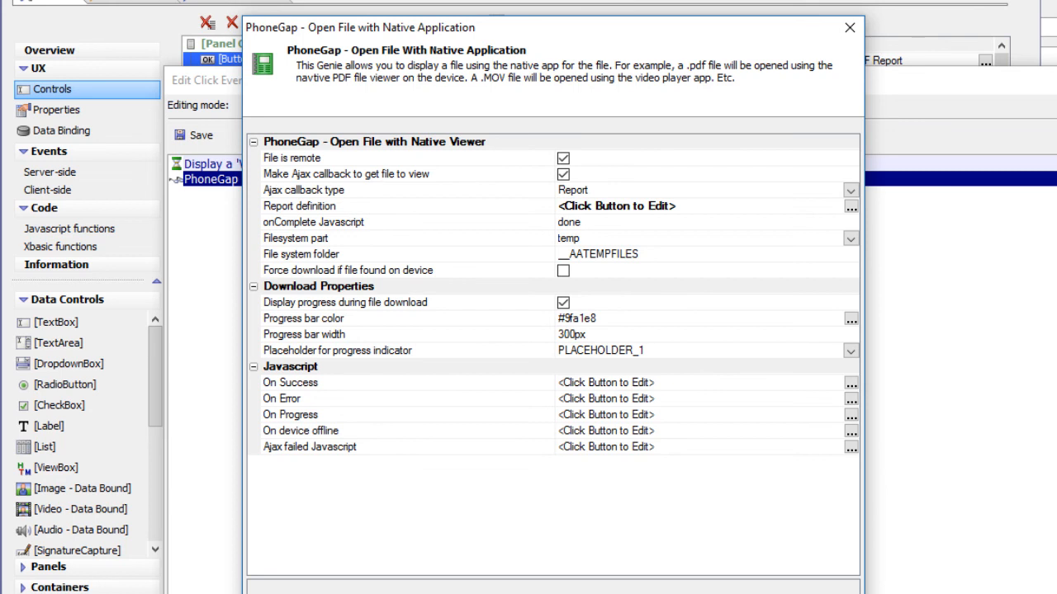
pyautogui.click(366, 228)
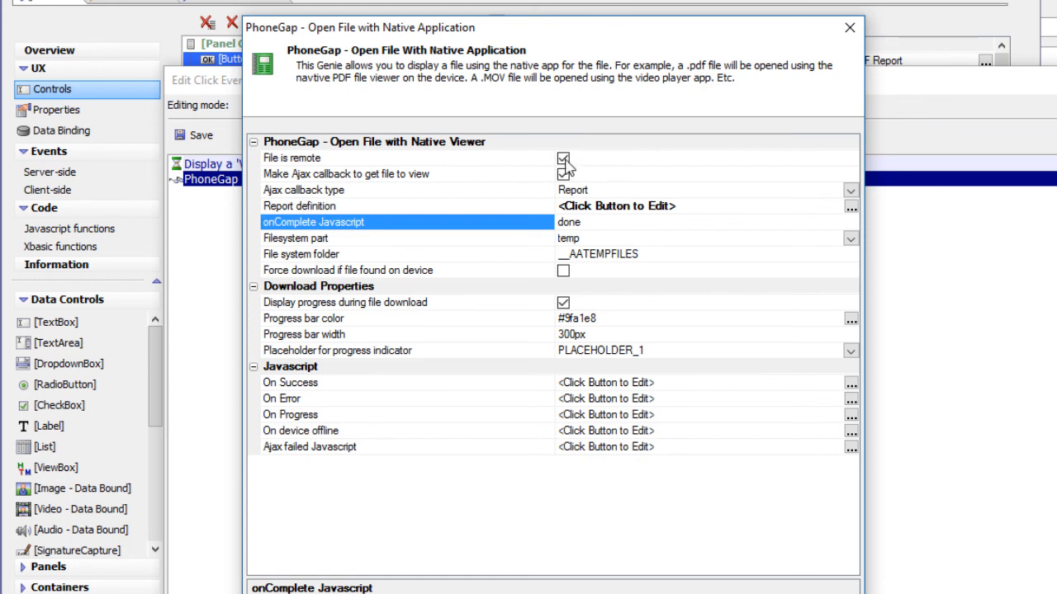
pyautogui.click(563, 159)
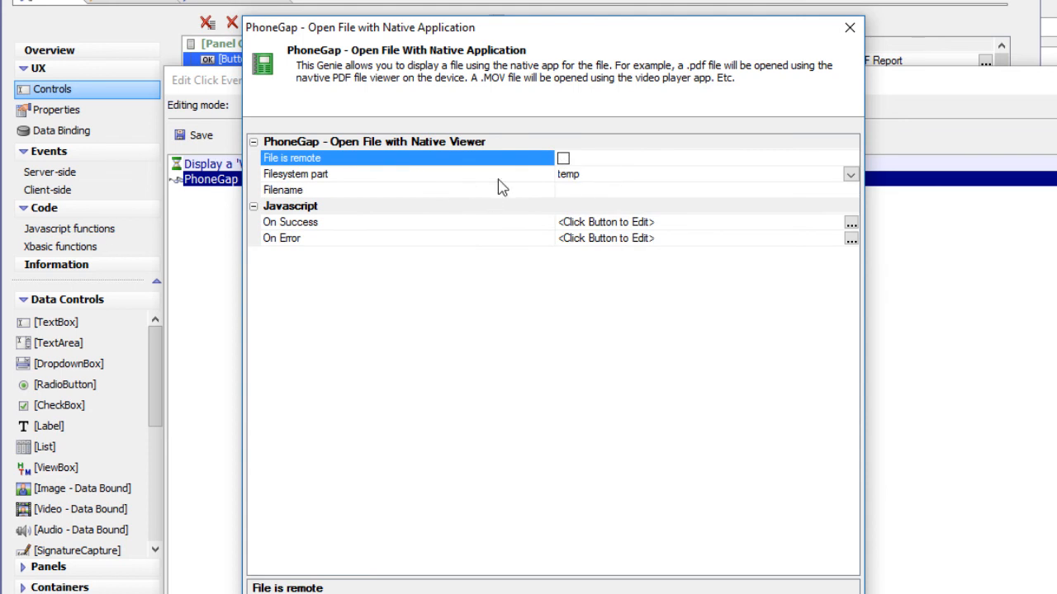